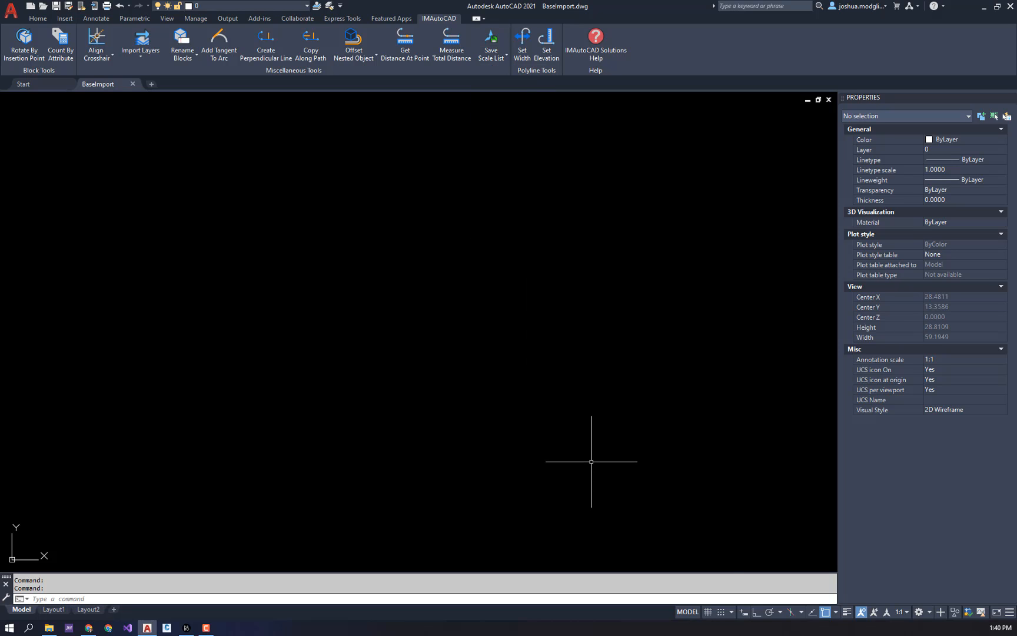
- Look through the annotation scales currently available in the drawing
click(904, 611)
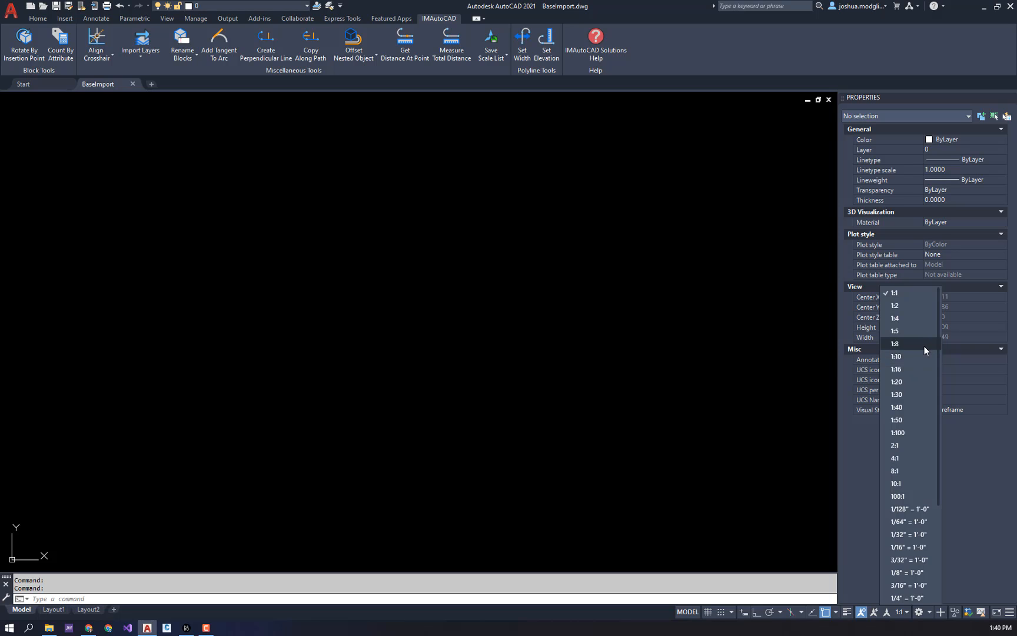
scroll(924, 347, down, 3)
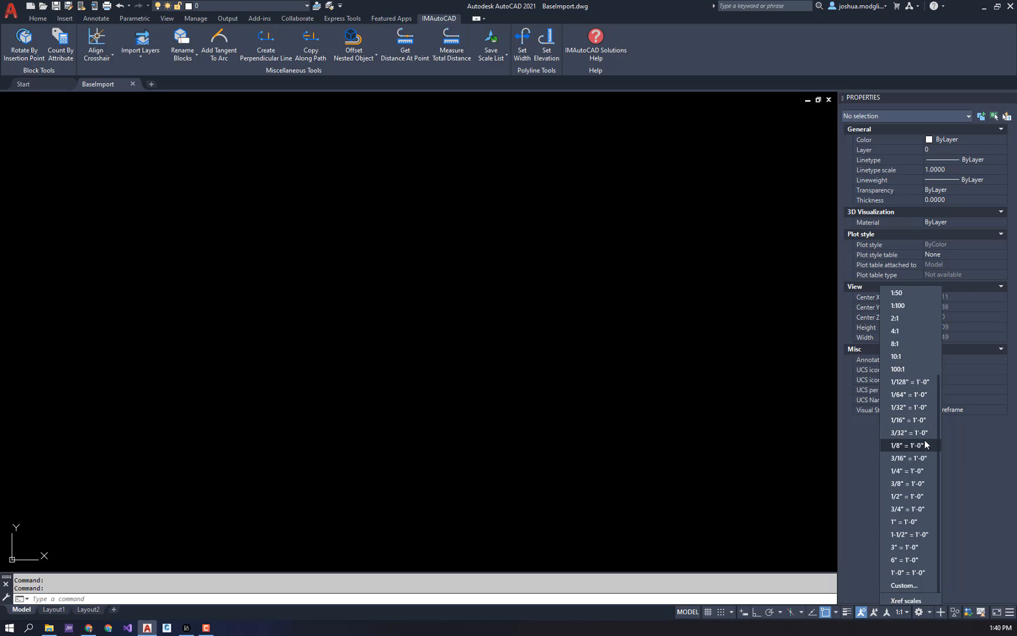
scroll(923, 440, up, 3)
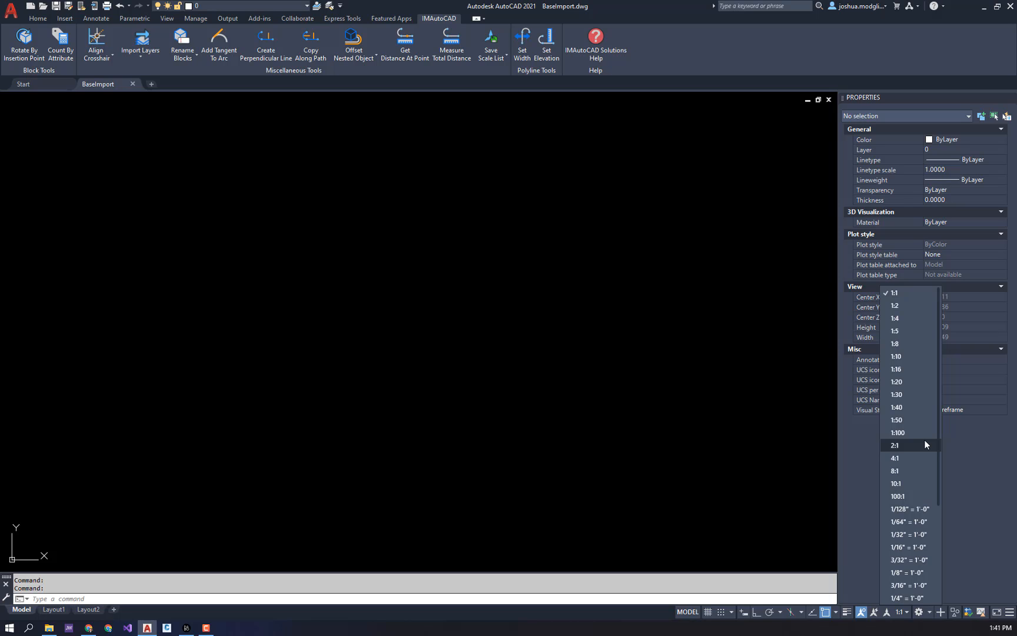
click(802, 462)
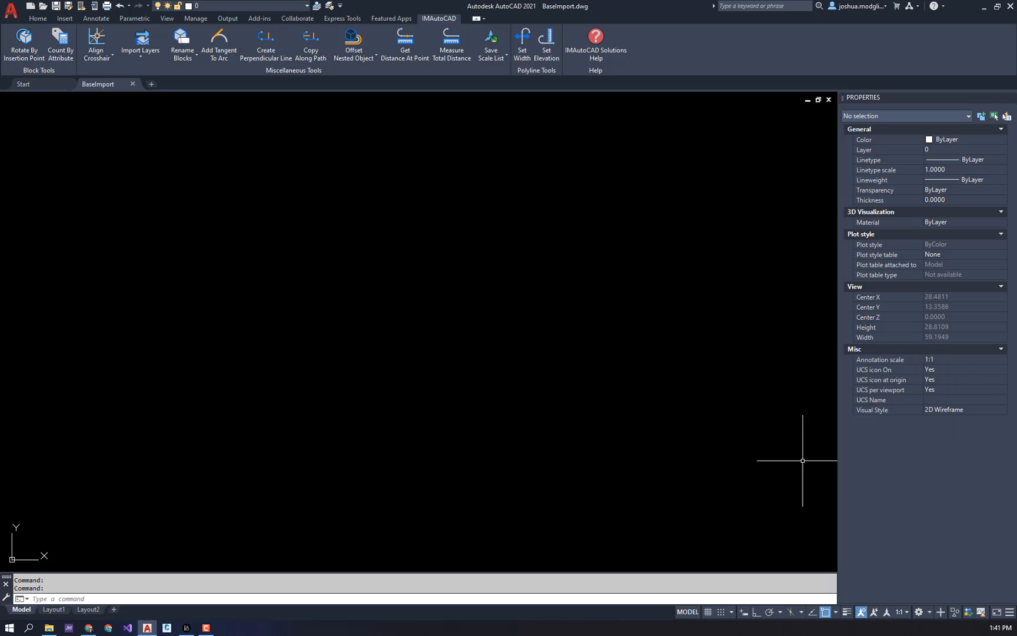
- Save the drawing's scale list to the desktop as Sample_Arch_Imperial
click(490, 38)
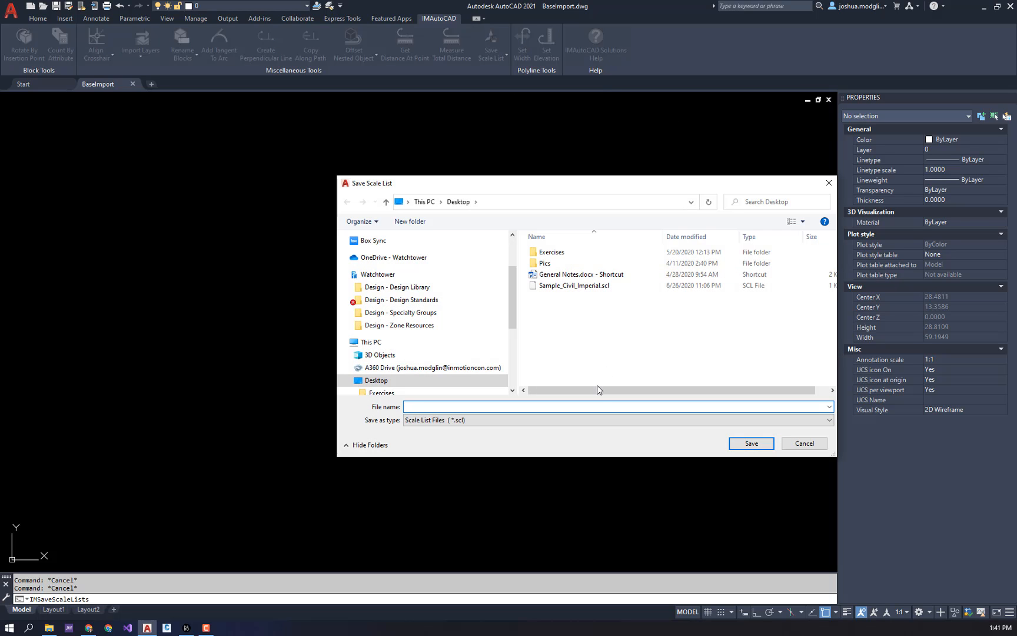
text(Sample_)
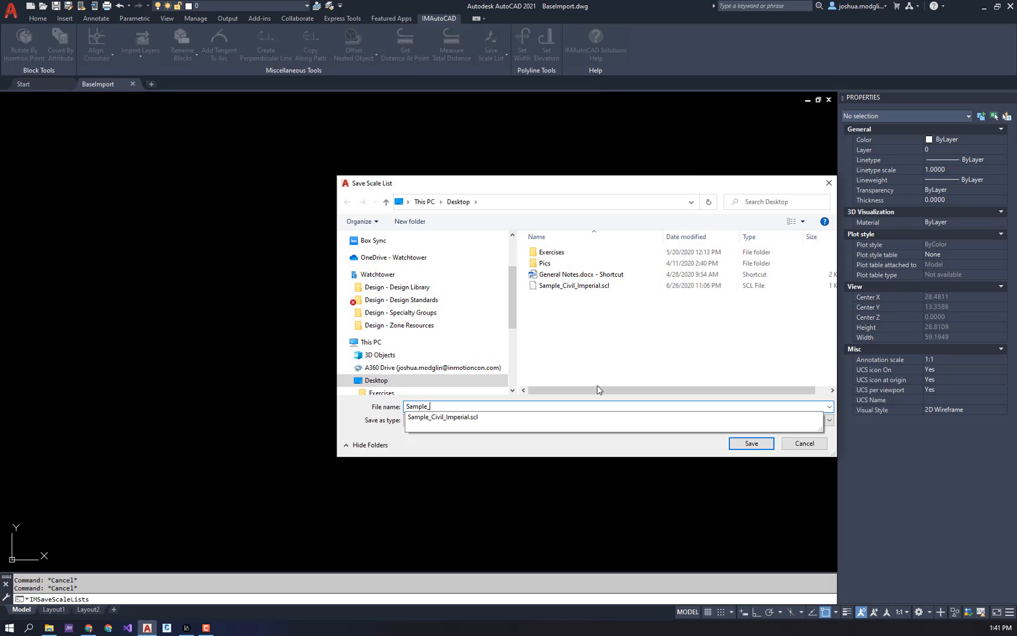
text(Arch_)
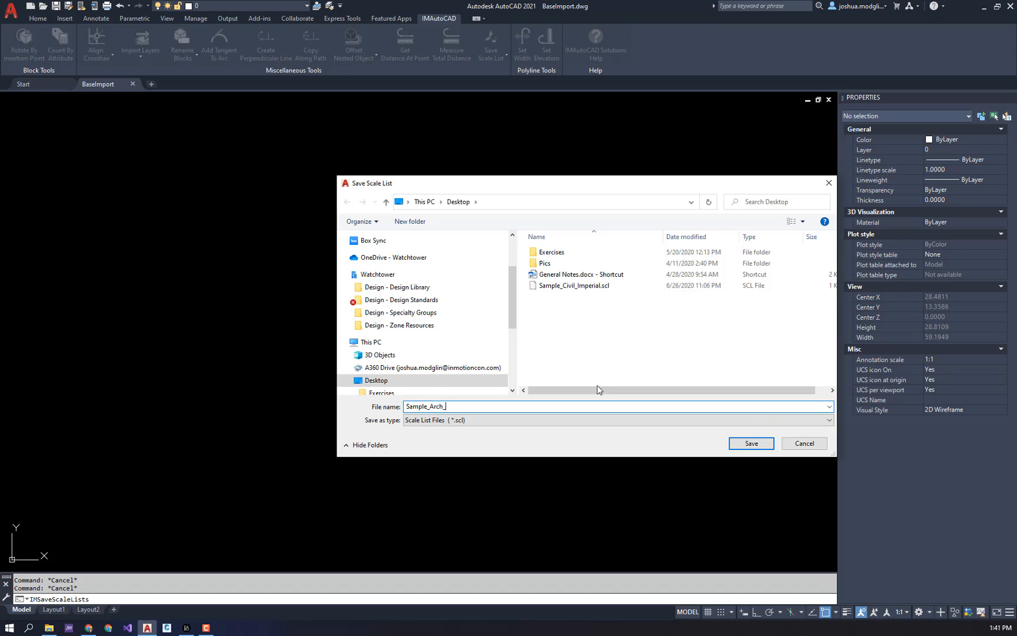
text(Imperial)
key(Return)
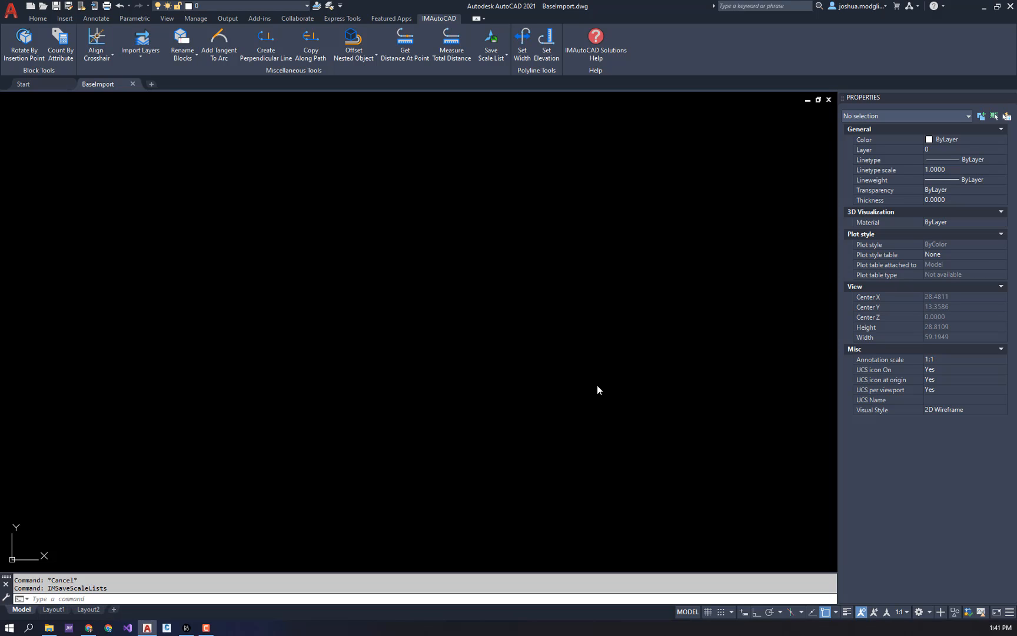
click(594, 400)
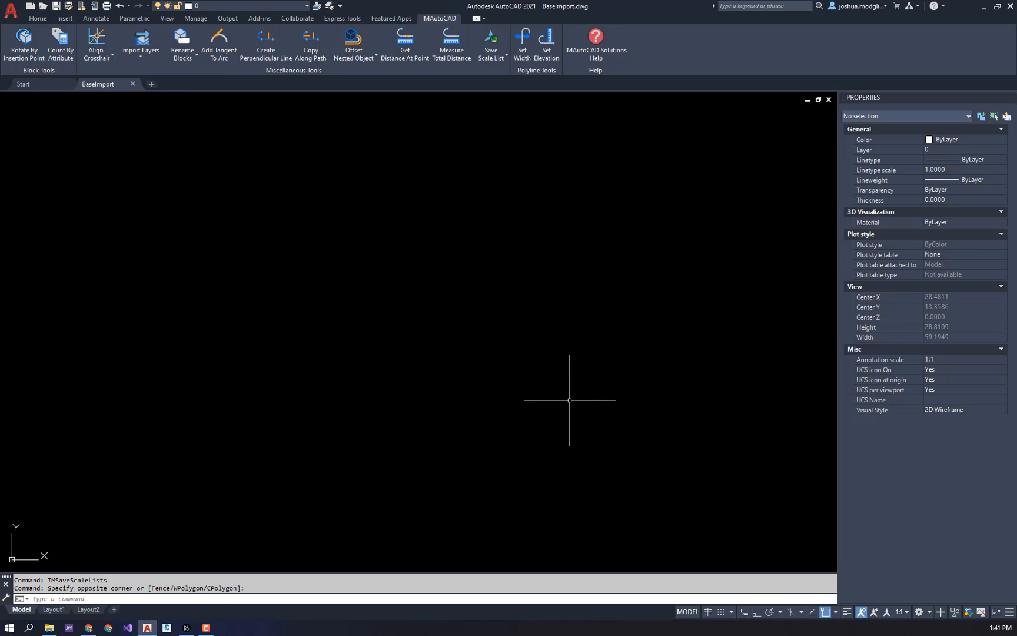
text(-)
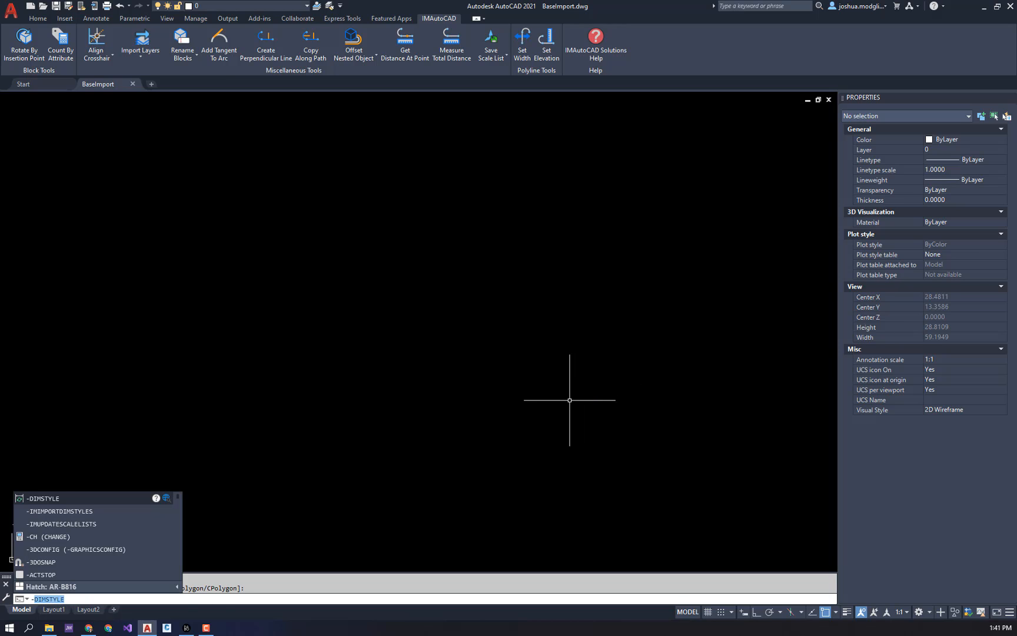
text(IMs)
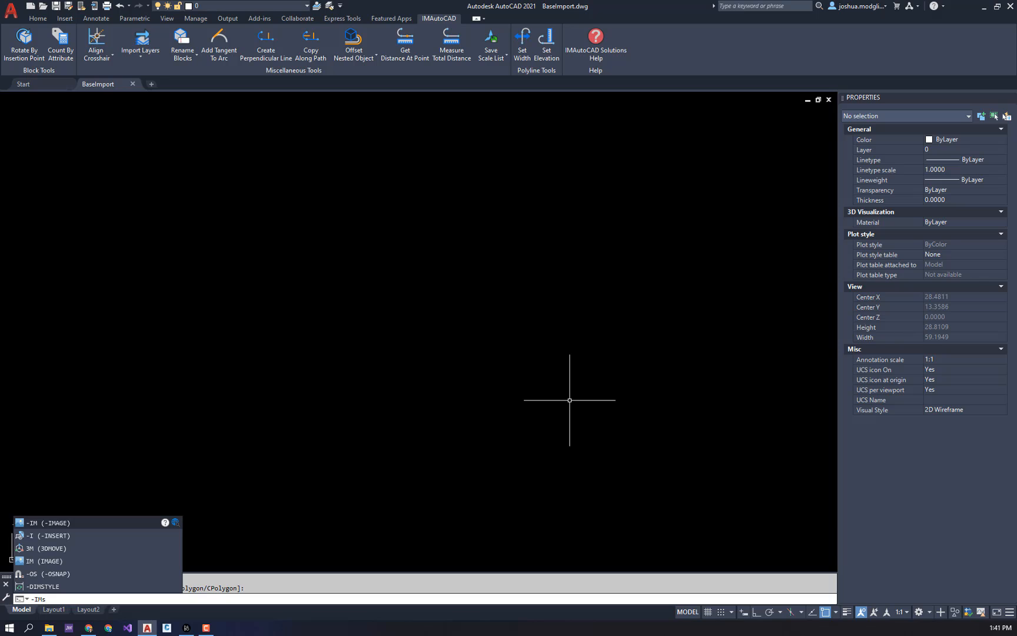
key(BackSpace)
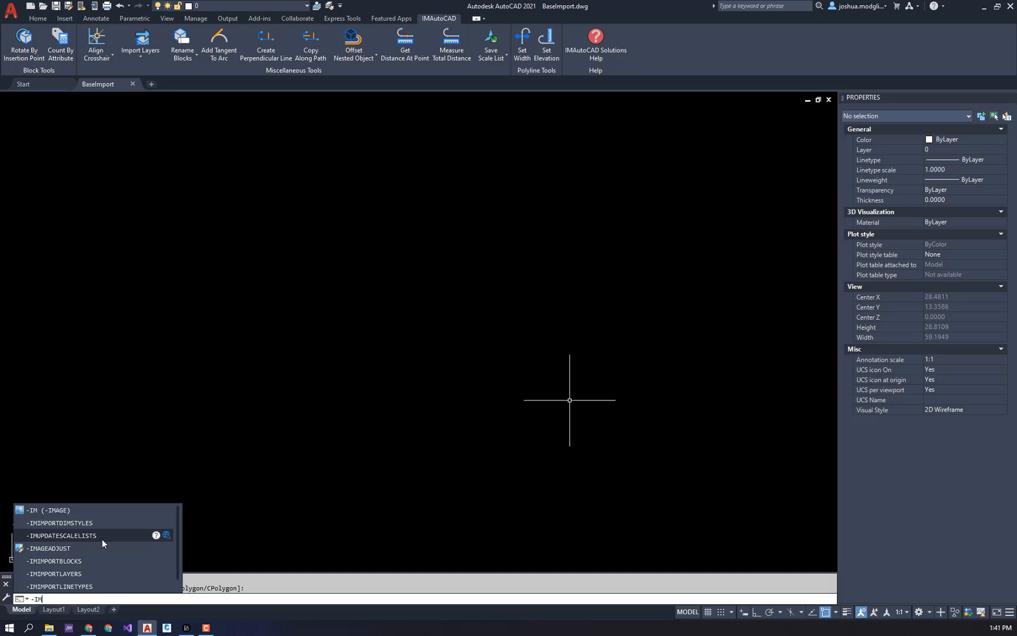
key(Escape)
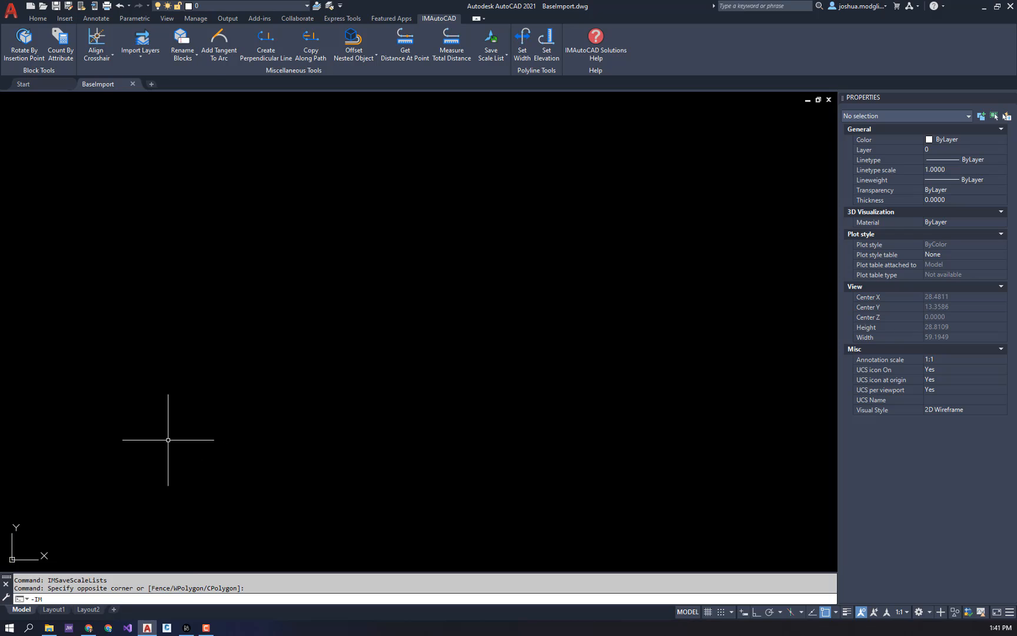
- Open Sample_Arch_Imperial.scl from the desktop for scale list editing
click(490, 61)
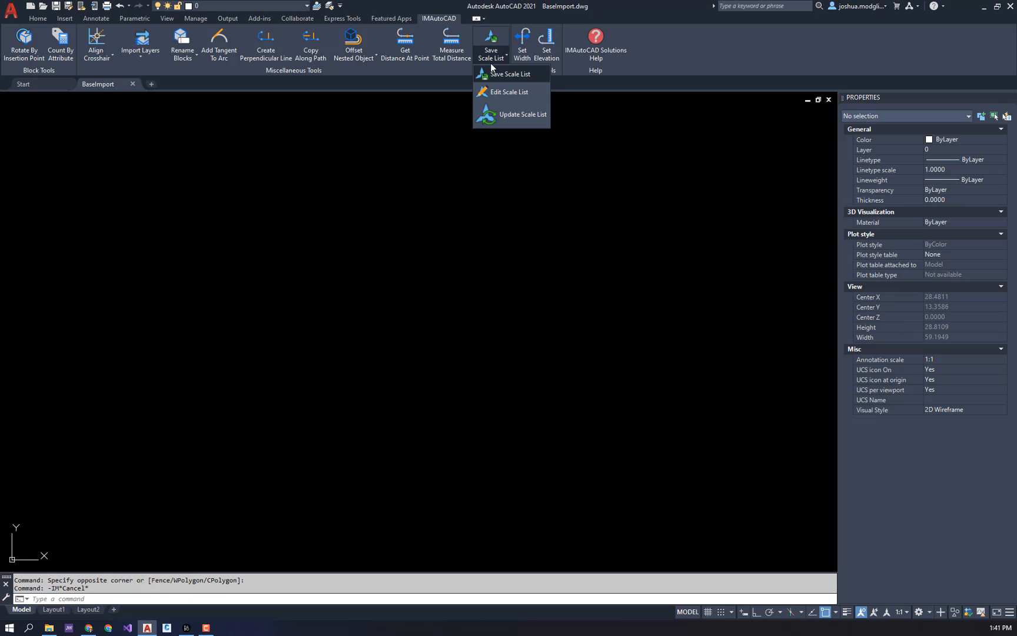
click(506, 92)
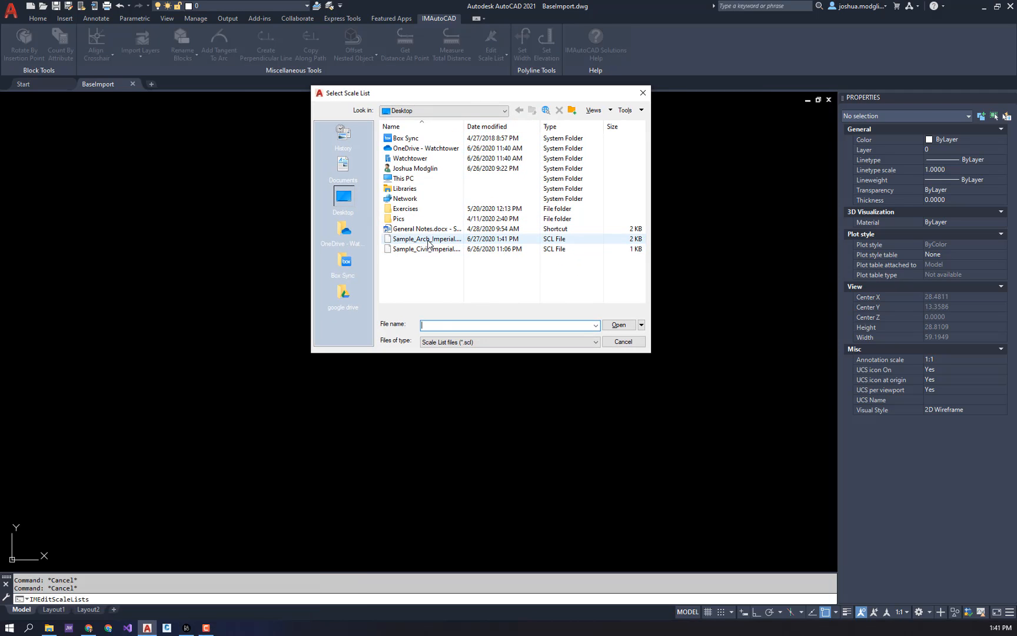
click(428, 239)
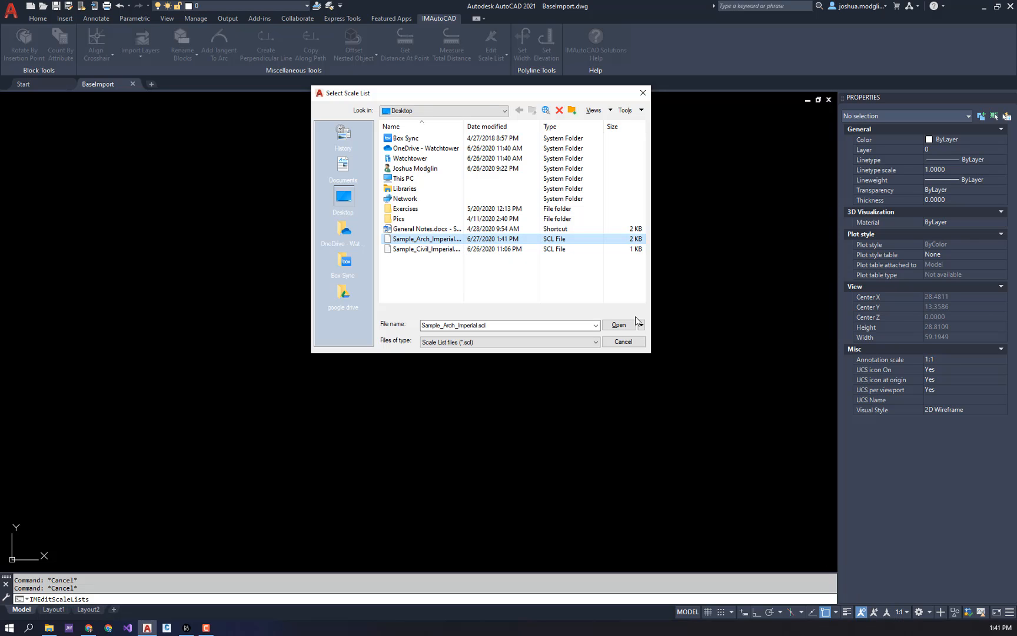
click(619, 325)
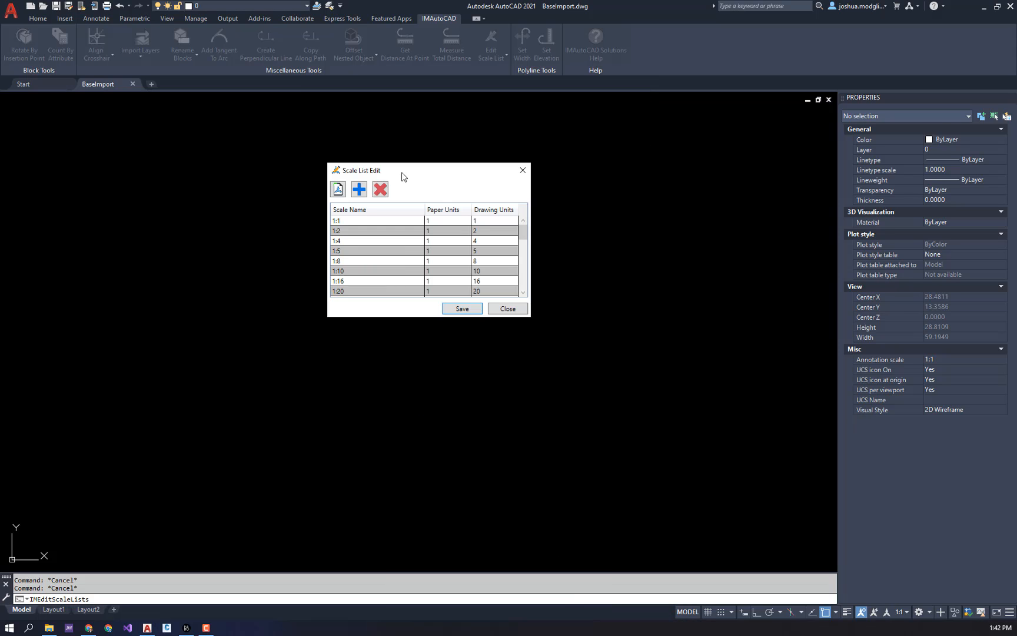
drag(405, 167, 405, 157)
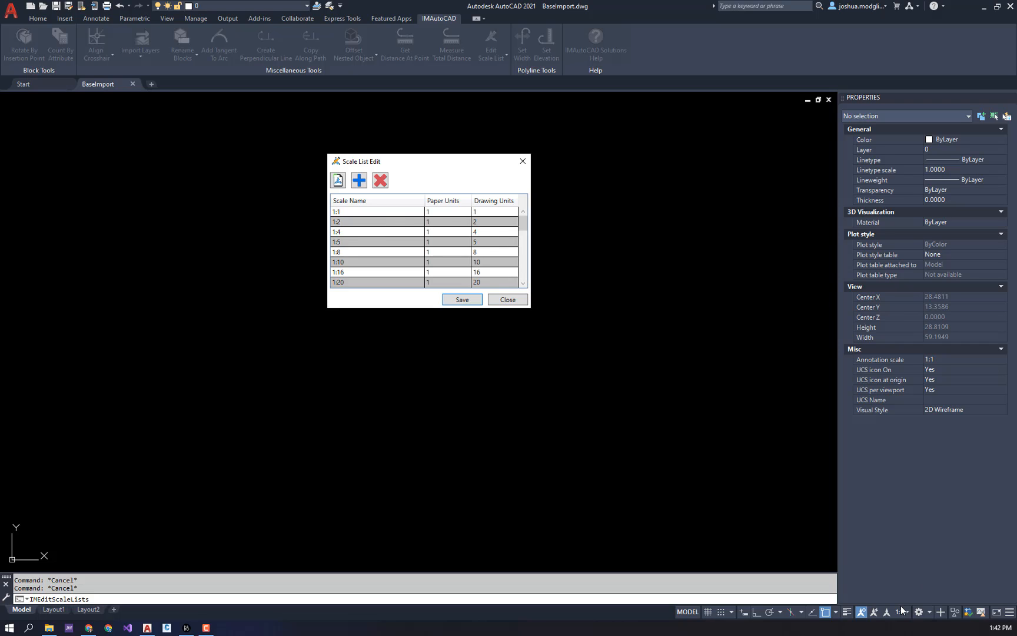
- Delete the 1:1, 1:2 and 1:4 scales from the list
click(381, 212)
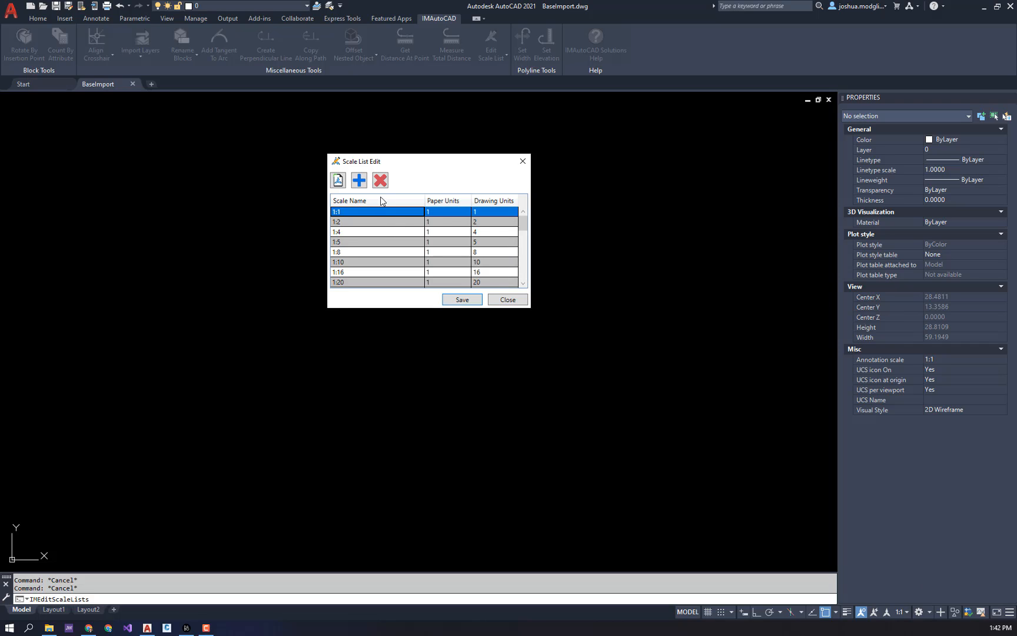
click(380, 182)
click(380, 212)
click(380, 182)
click(380, 212)
click(380, 182)
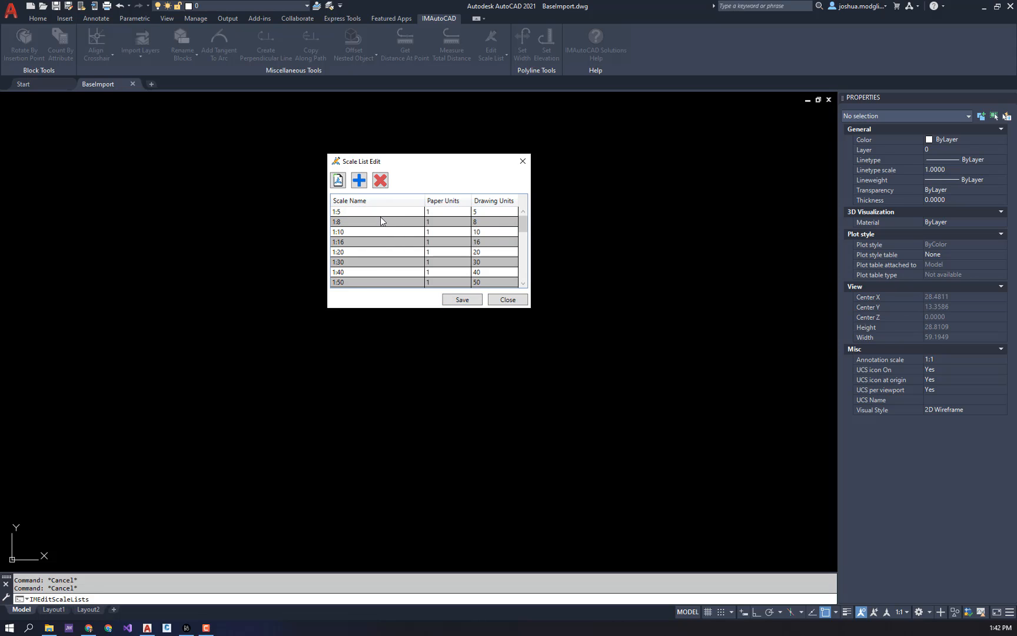
- Rename the 1:5 scale as 1:1 and set its drawing units to 1
double_click(383, 212)
text(1:1)
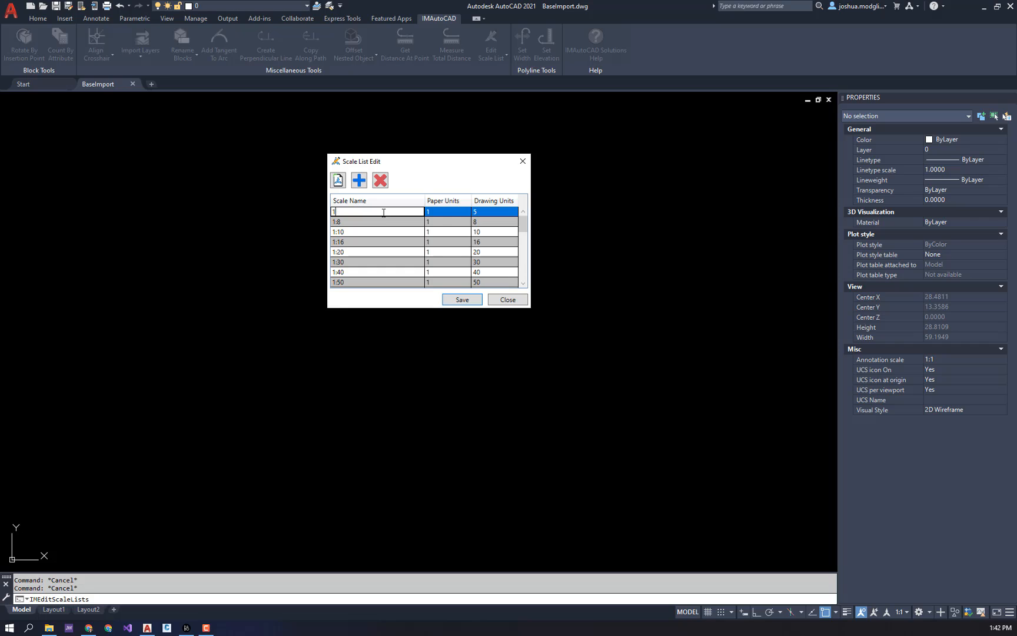
key(Tab)
key(Tab)
text(1)
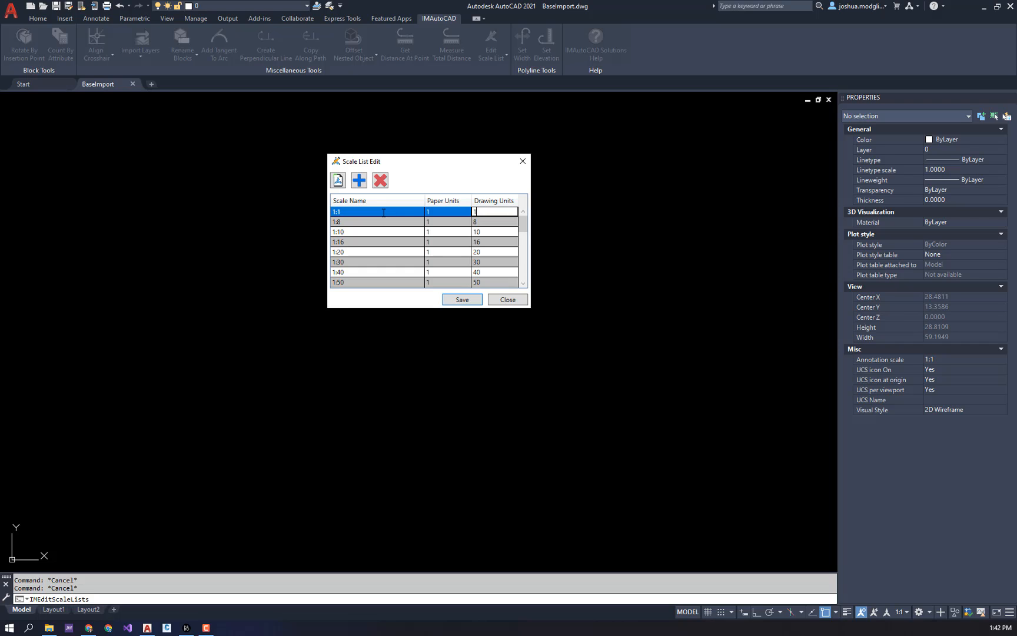
- Delete all the scales from 1:8 through 1:100, keeping 1:1
click(383, 222)
click(380, 181)
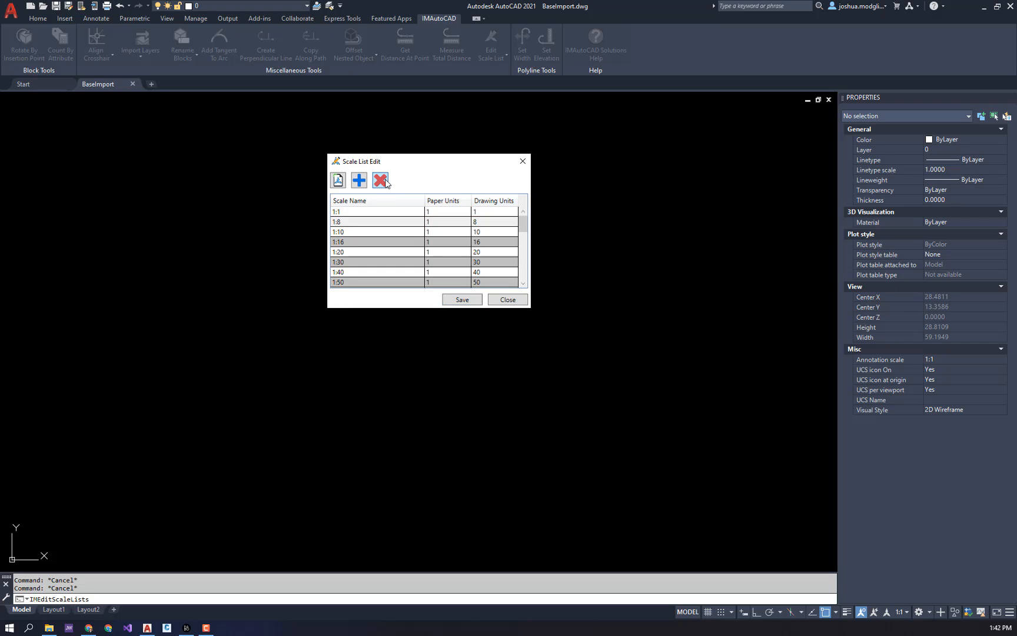
click(378, 222)
click(380, 182)
click(368, 222)
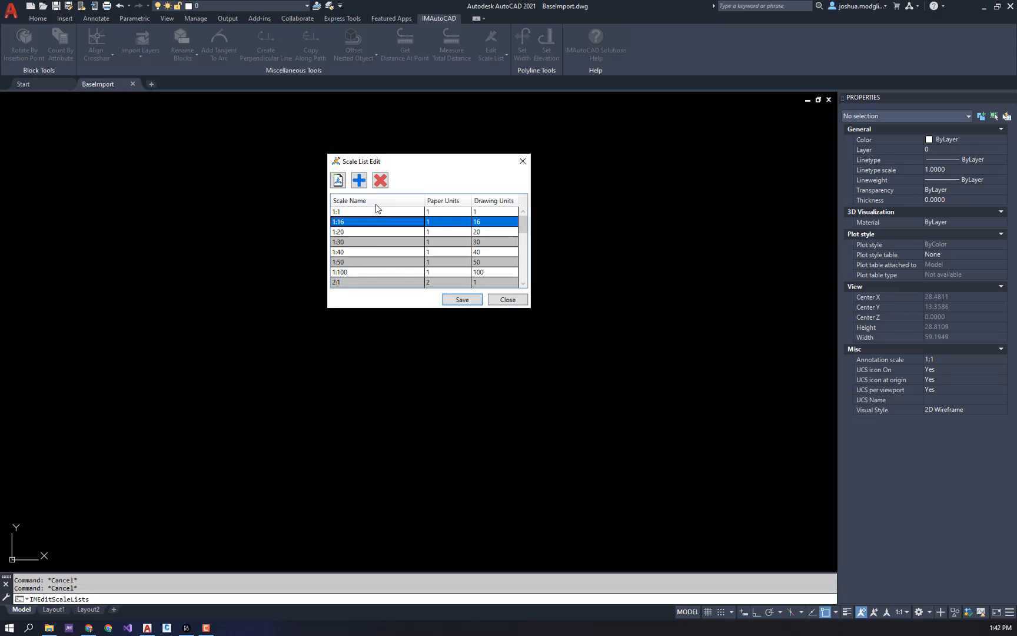
click(380, 183)
click(375, 223)
click(380, 180)
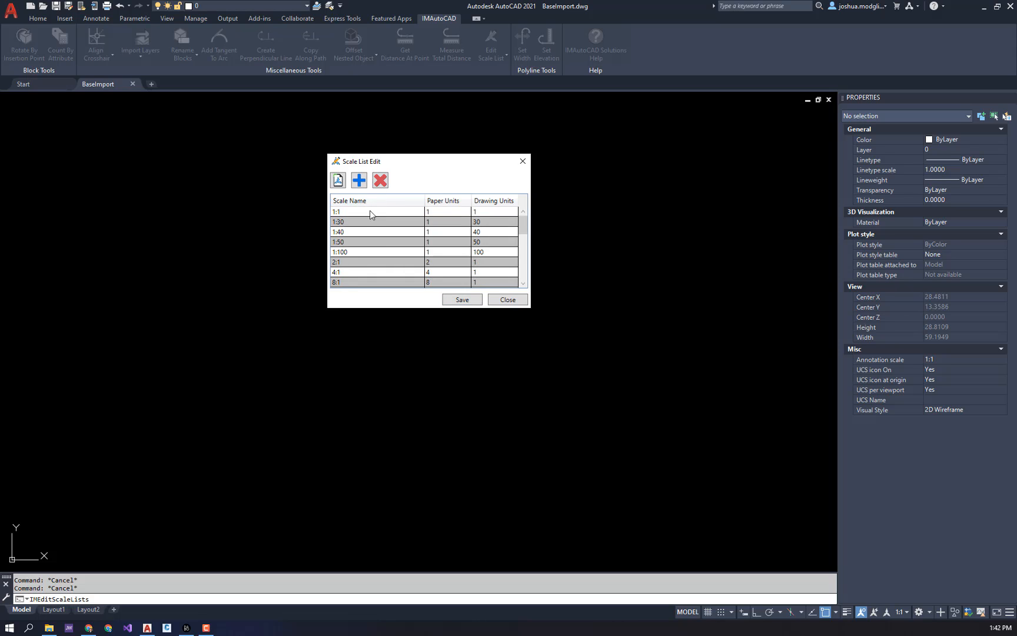
click(370, 222)
click(380, 181)
click(371, 223)
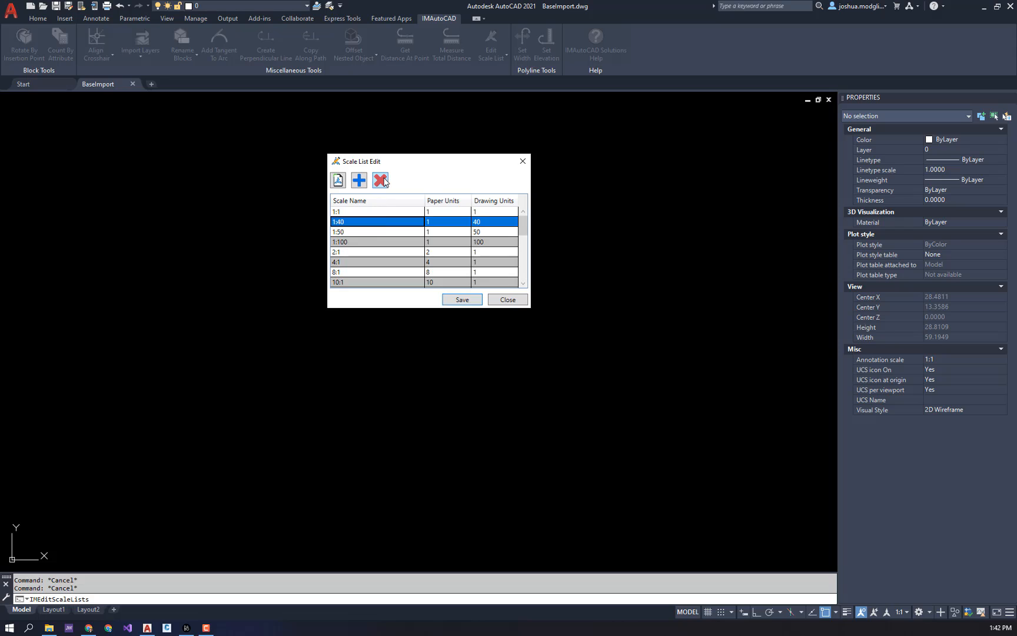
click(379, 181)
click(369, 224)
click(379, 183)
click(360, 221)
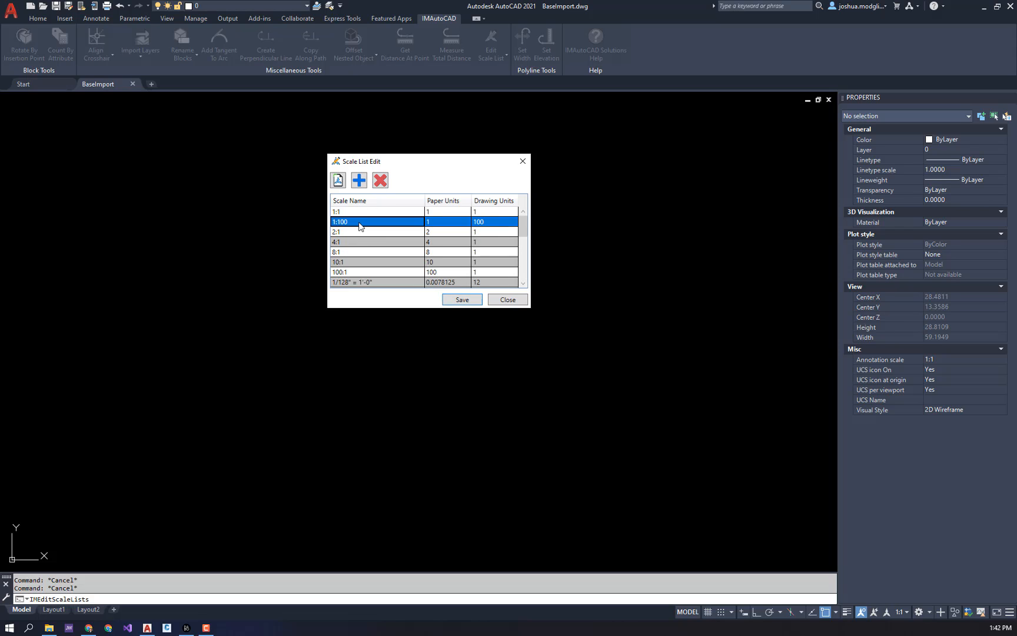
click(377, 181)
- Delete the enlargement scales 2:1, 4:1, 8:1, 10:1 and 100:1 from the list
click(364, 224)
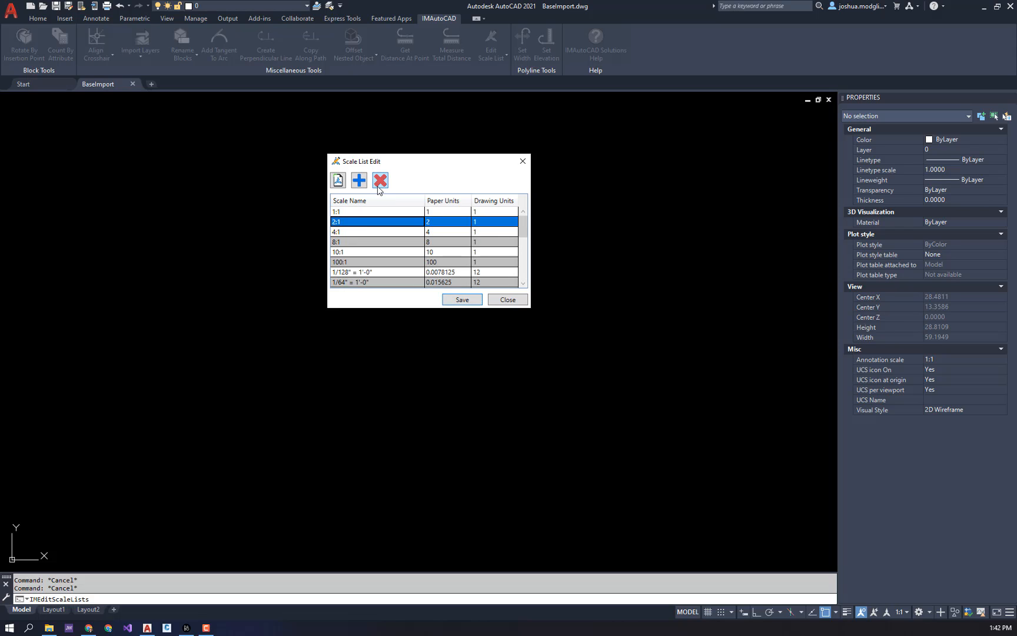
click(379, 188)
click(365, 222)
click(379, 182)
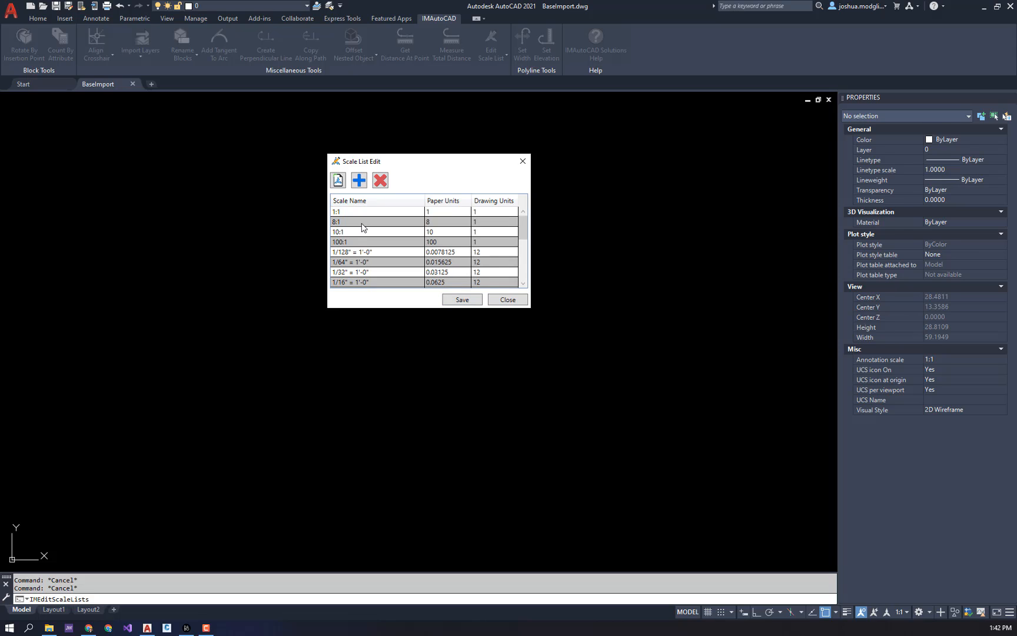
click(365, 222)
click(378, 183)
click(365, 223)
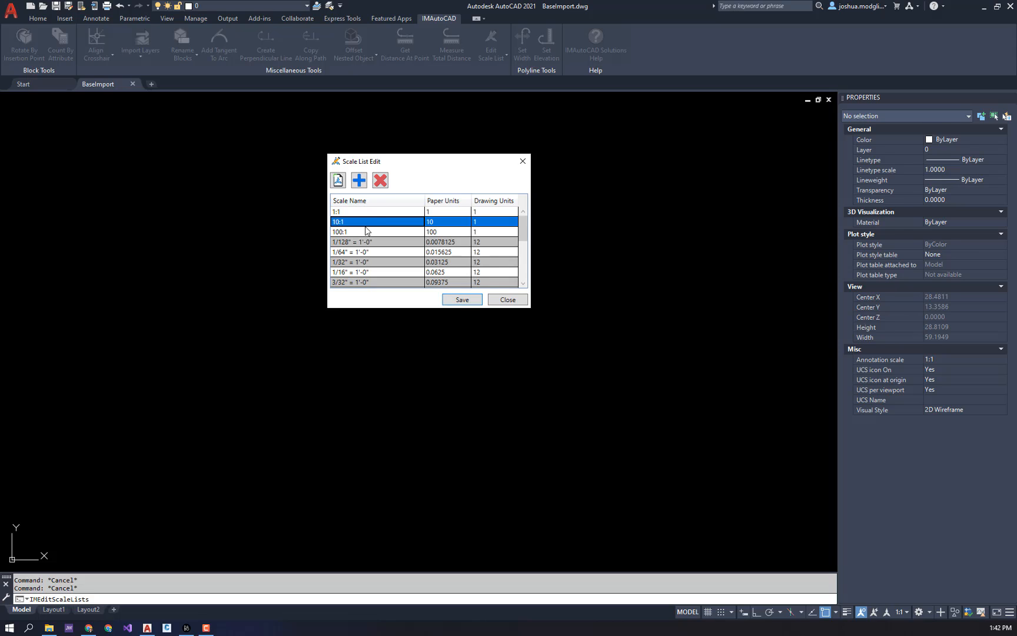
click(380, 181)
click(366, 221)
click(379, 182)
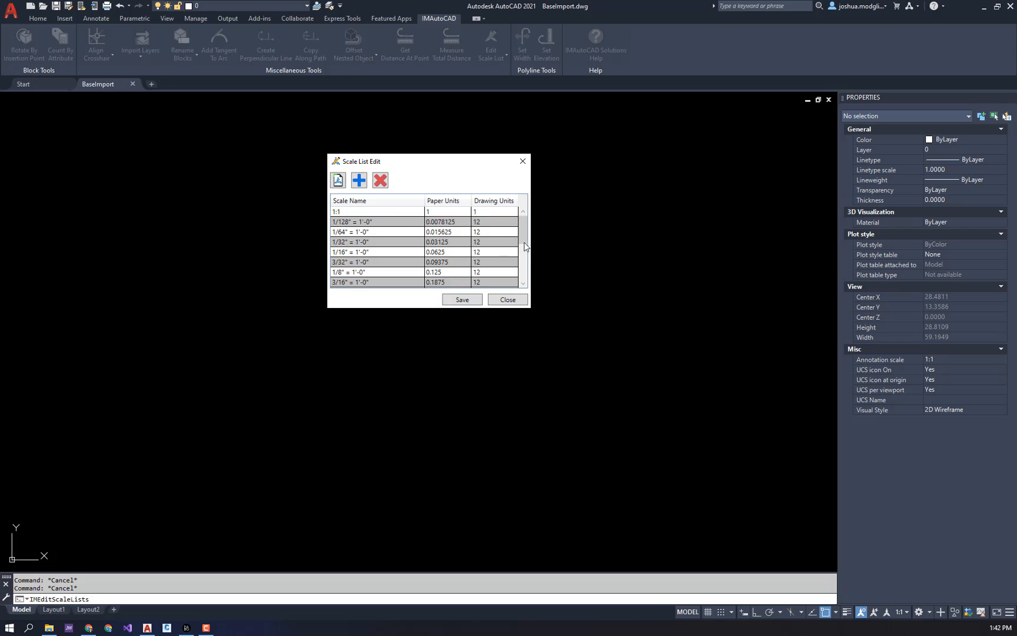
- Save the edited scale list with 1:1 and the architectural scales
mouse_move(526, 235)
mouse_down()
mouse_move(519, 270)
mouse_move(522, 220)
mouse_up()
click(398, 212)
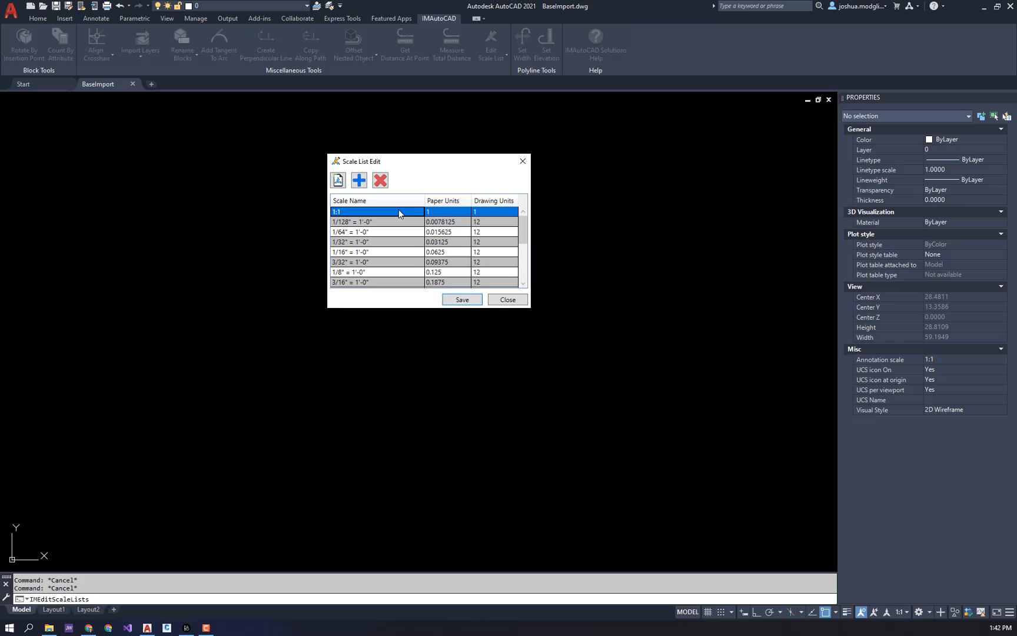
click(462, 300)
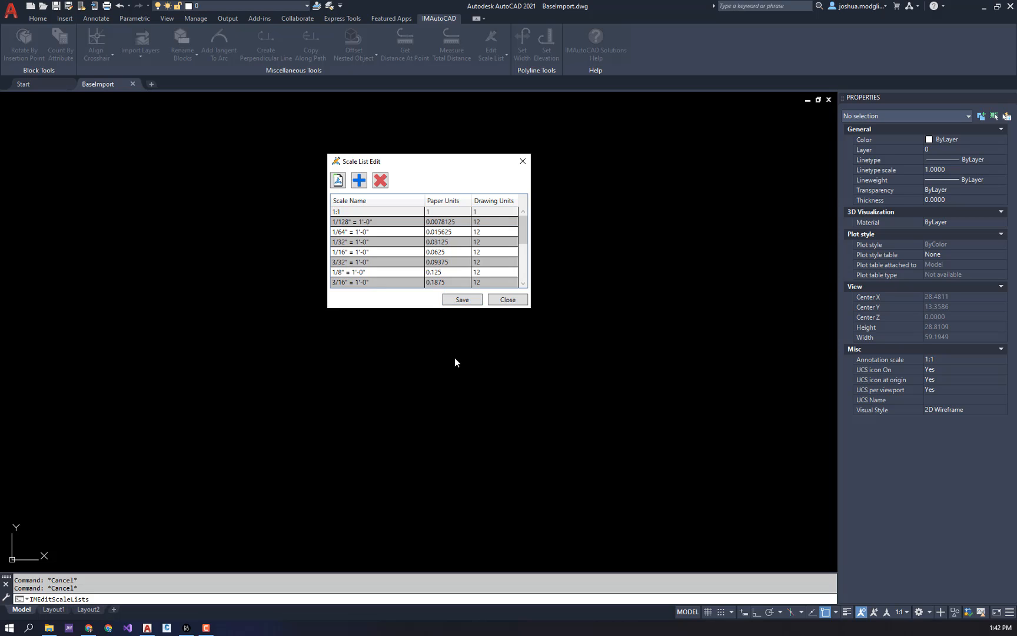
- Add a new scale named 2:1 with 2 paper units and 1 drawing unit
click(362, 184)
click(357, 212)
click(357, 212)
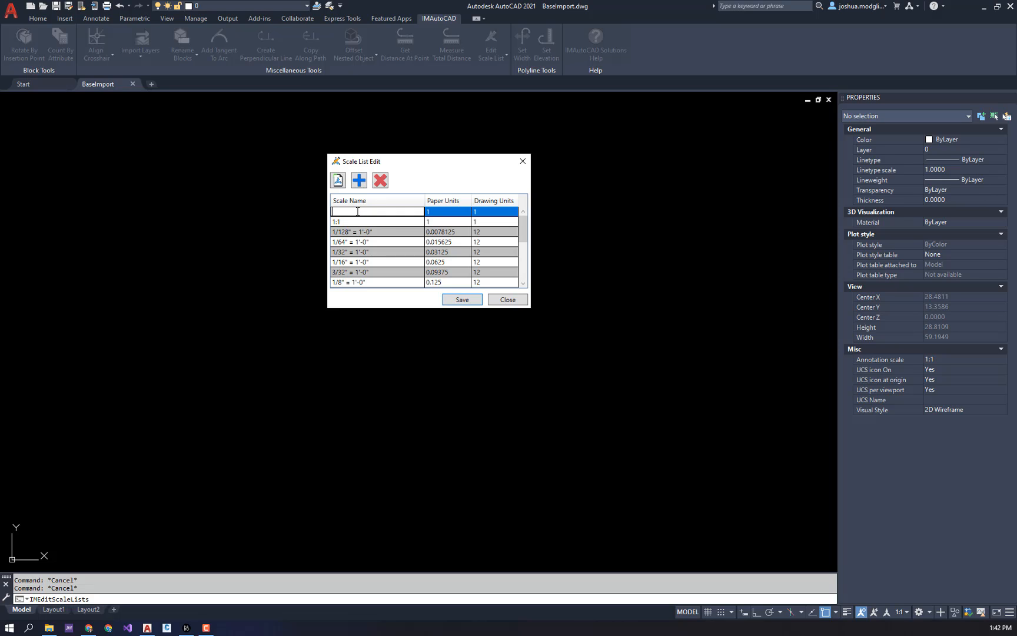
text(3"2)
key(BackSpace)
key(BackSpace)
key(BackSpace)
text(2:1)
key(Tab)
text(2)
key(Tab)
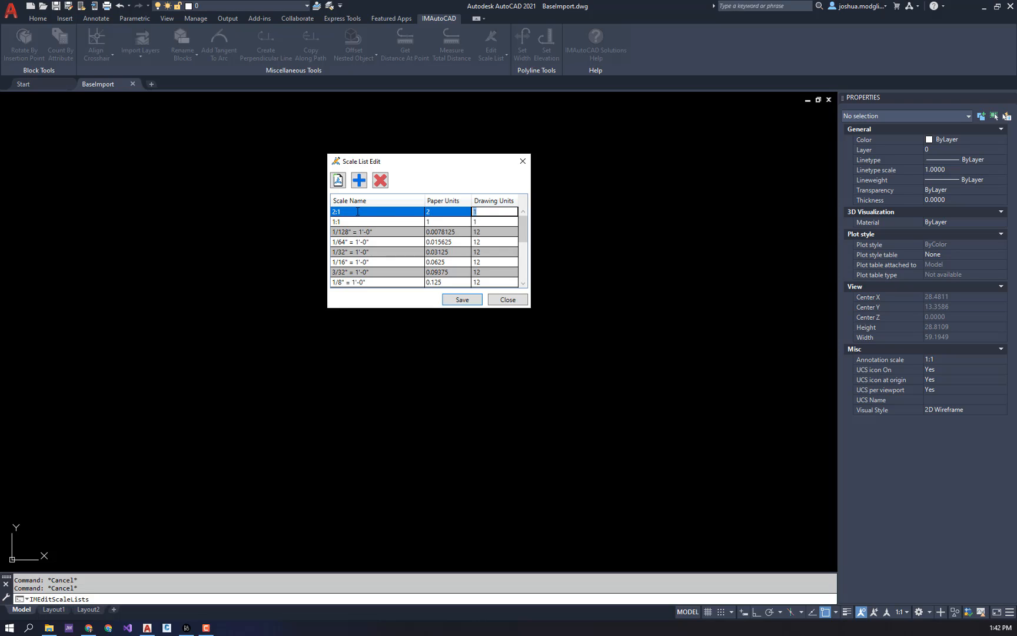
- Save the scale list with the added 2:1 scale and close the scale list editor
click(349, 223)
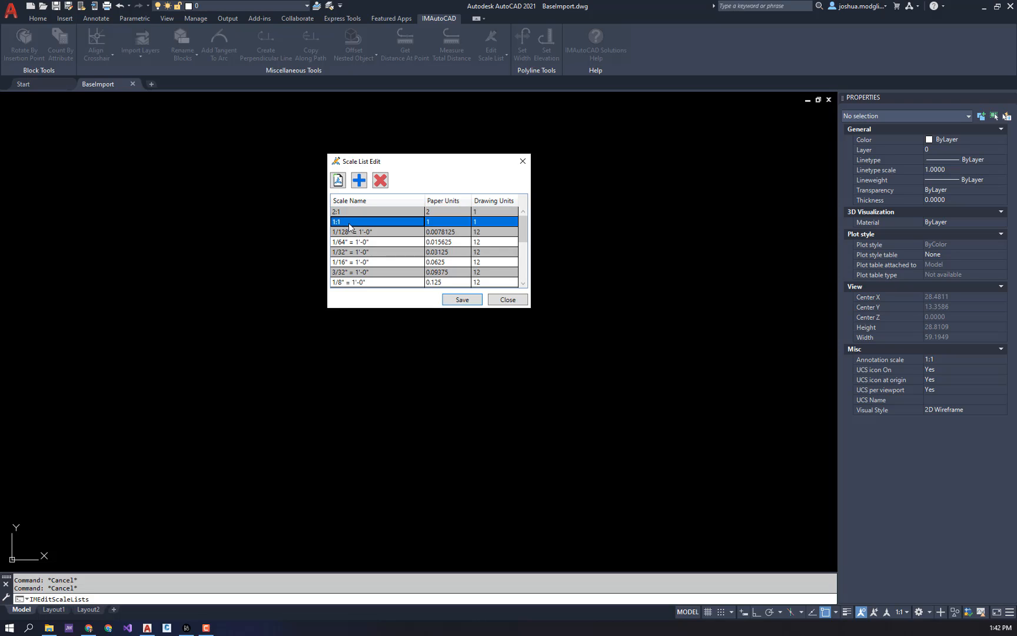
click(459, 210)
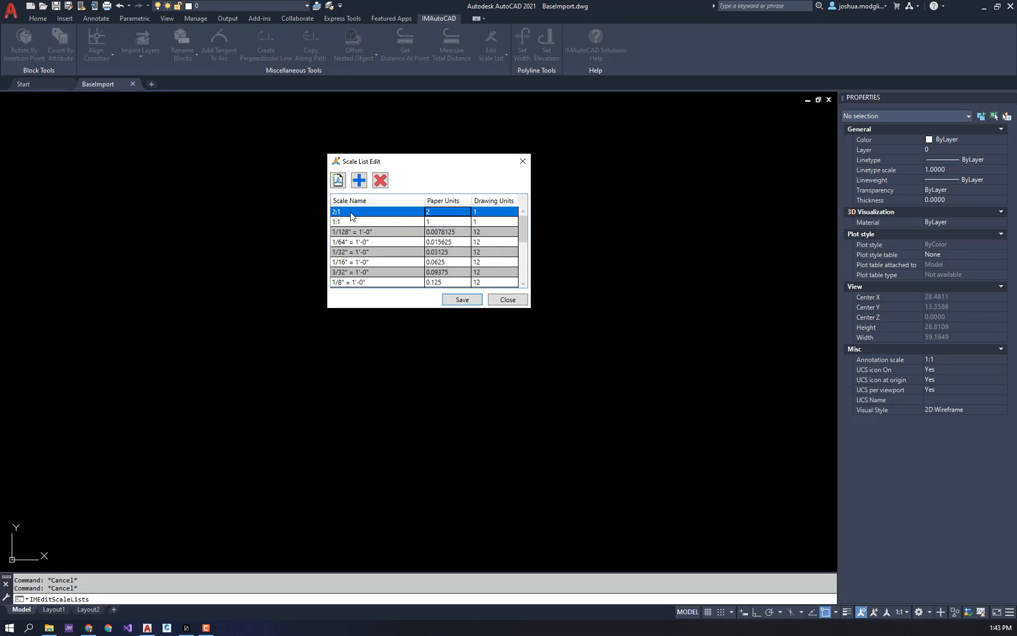
click(450, 213)
click(479, 213)
click(436, 223)
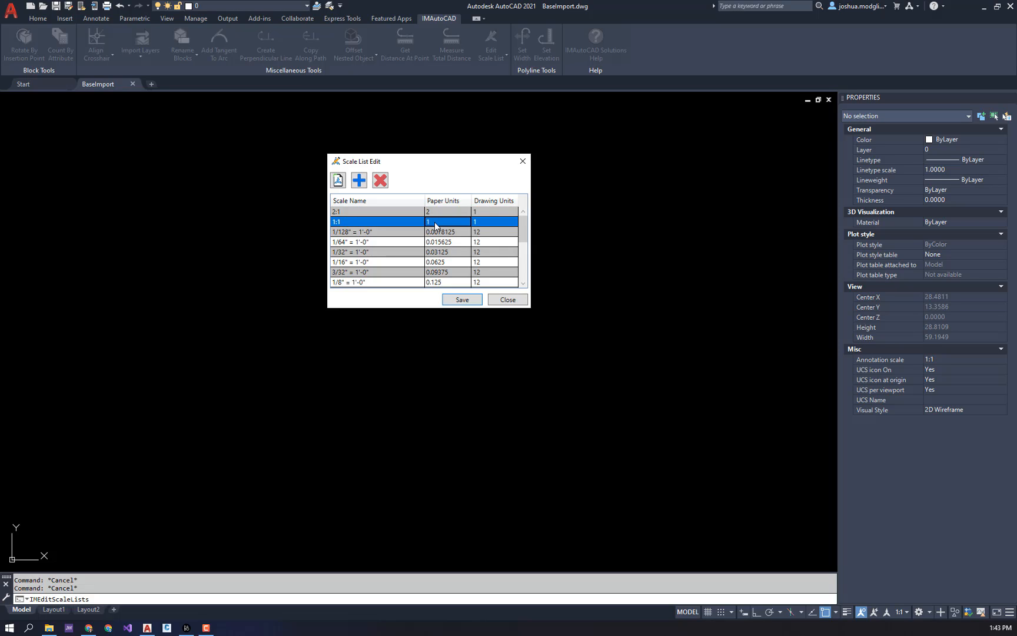
click(434, 232)
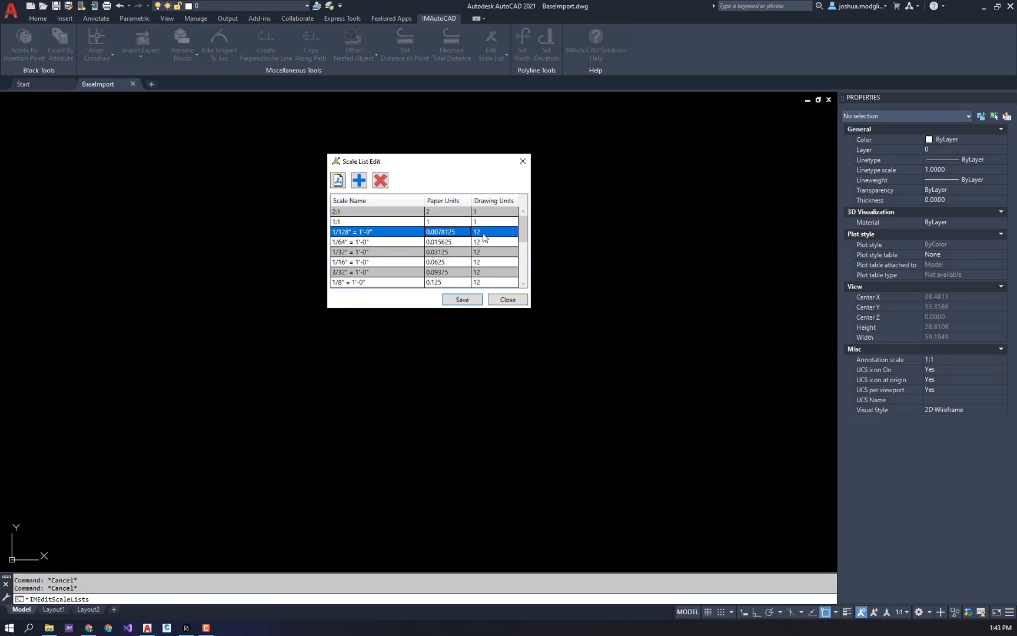
click(473, 300)
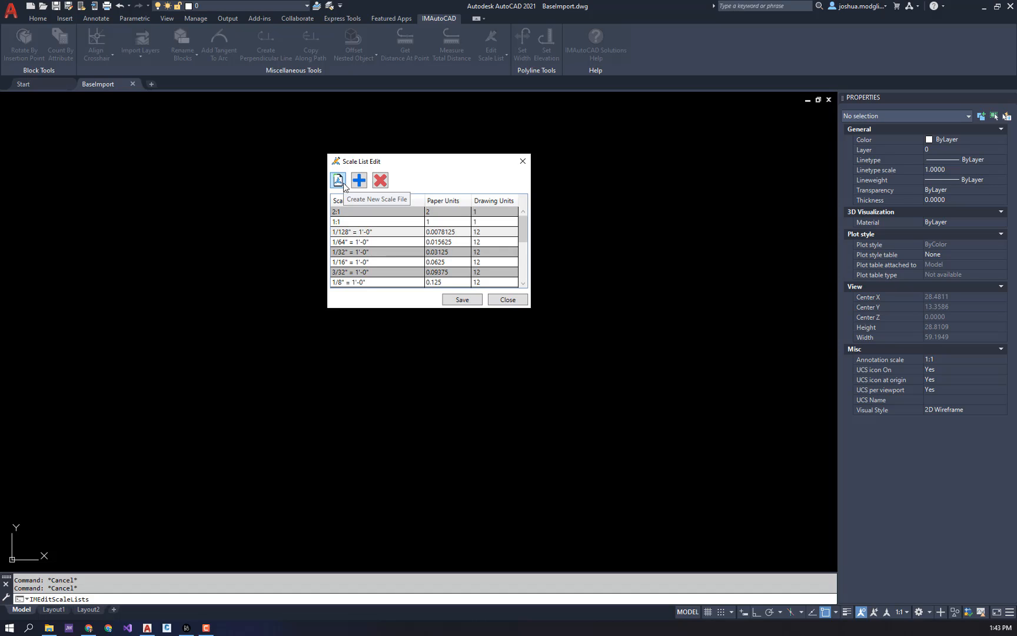
click(520, 301)
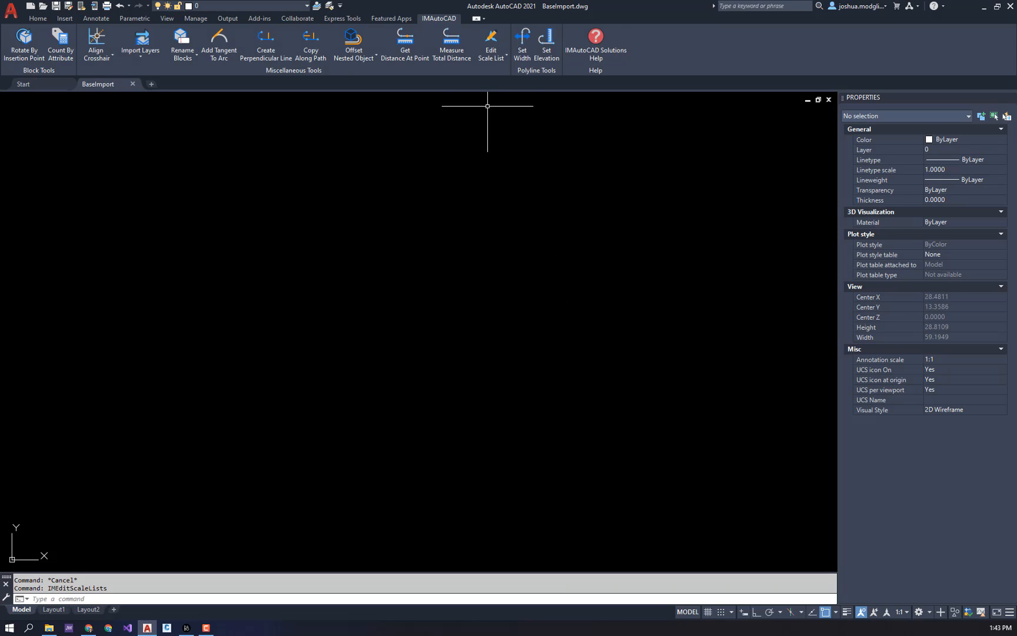
- Update the drawing's annotation scales from Sample_Civil_Imperial.scl on the Desktop, overwriting the existing scales
click(490, 59)
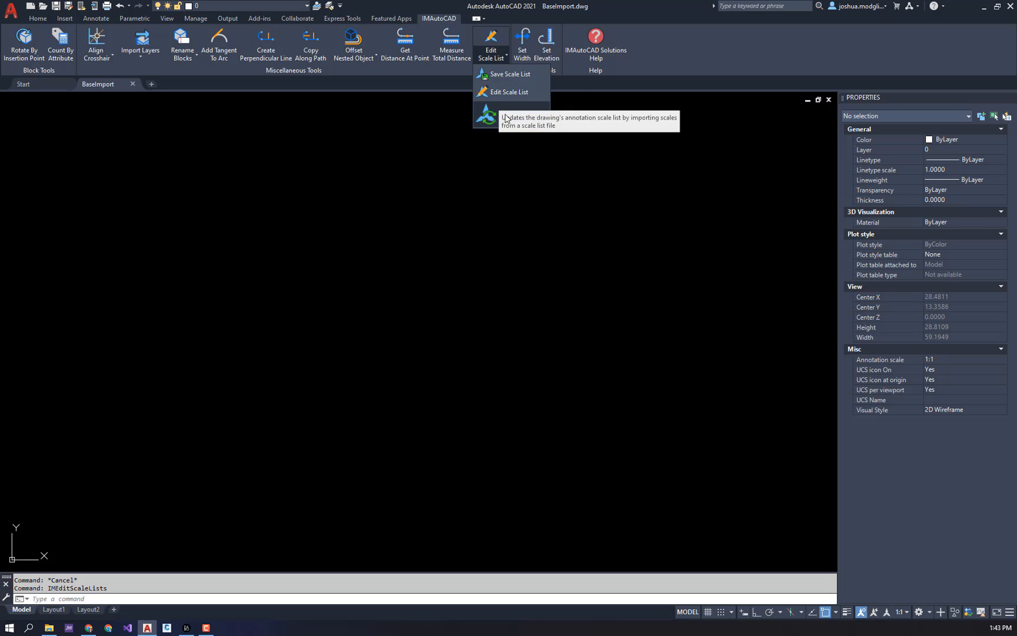
click(504, 113)
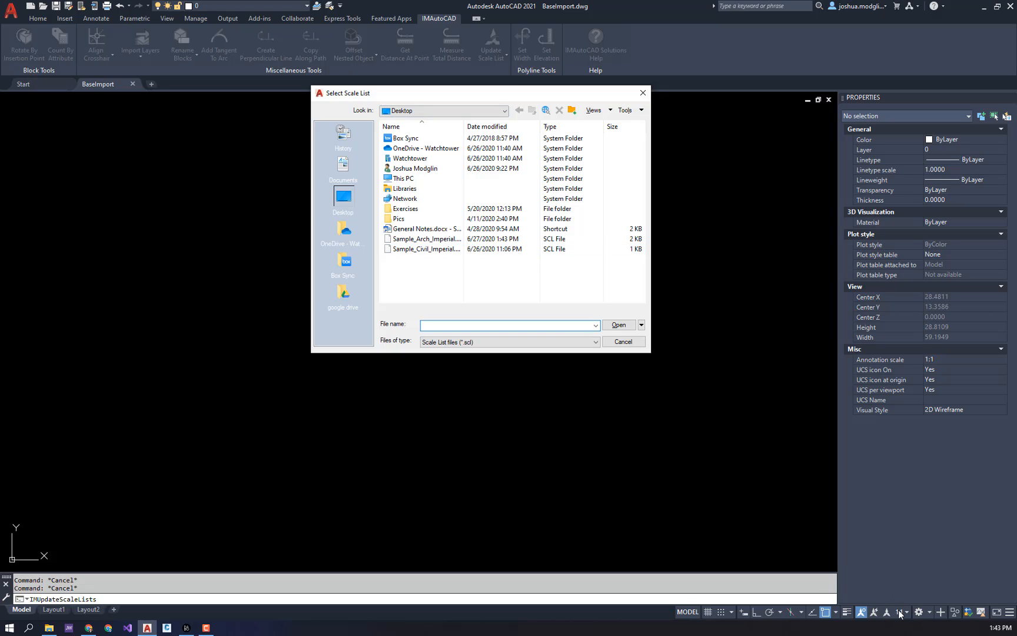
click(430, 241)
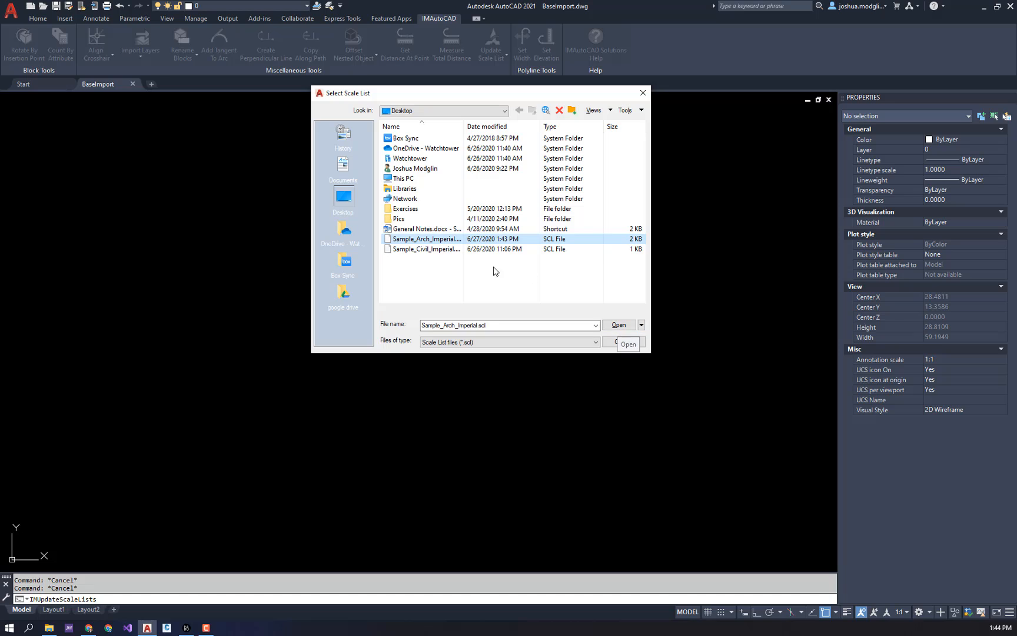
click(426, 249)
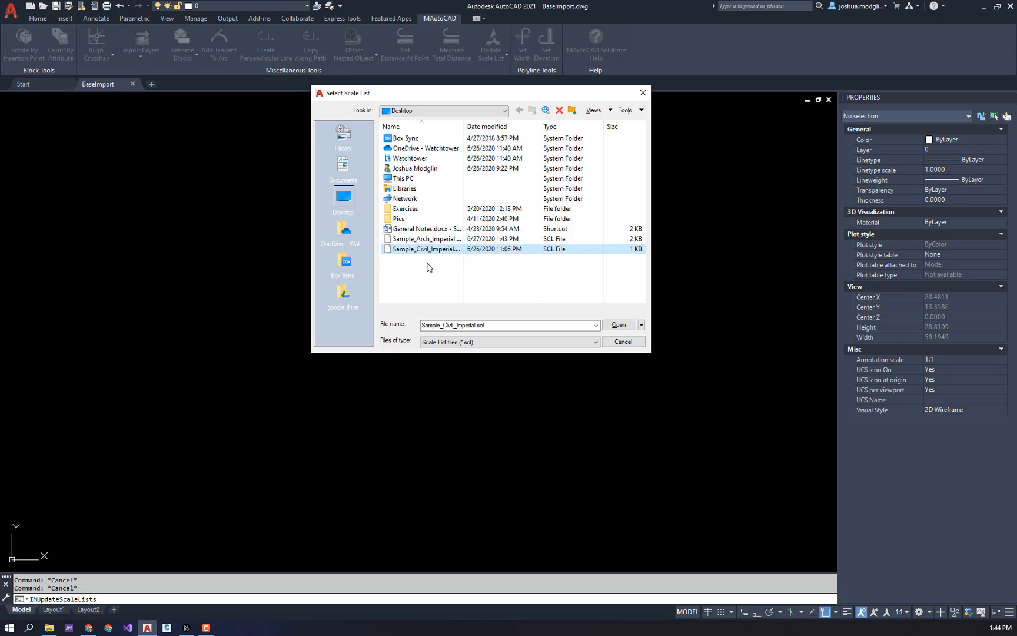
click(619, 324)
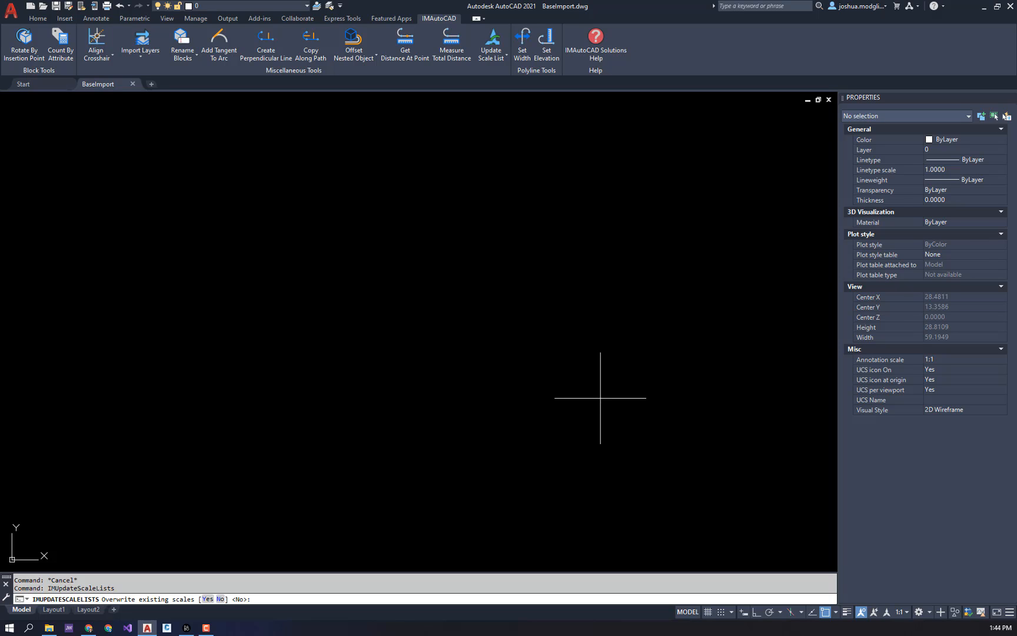
text(y)
key(Return)
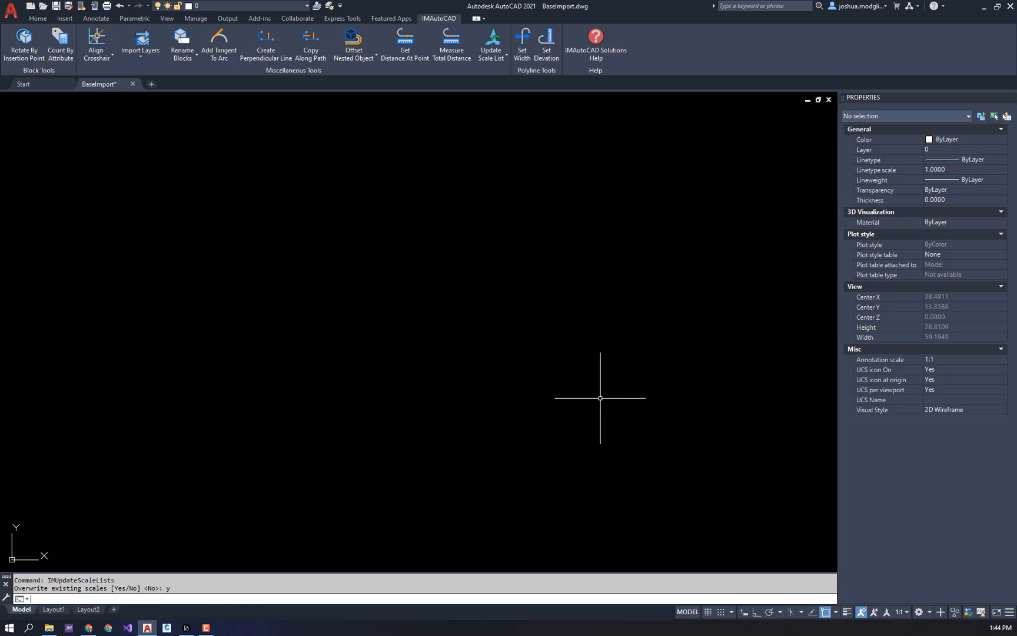
- Check which annotation scales are available in the drawing, keeping the current scale
click(901, 612)
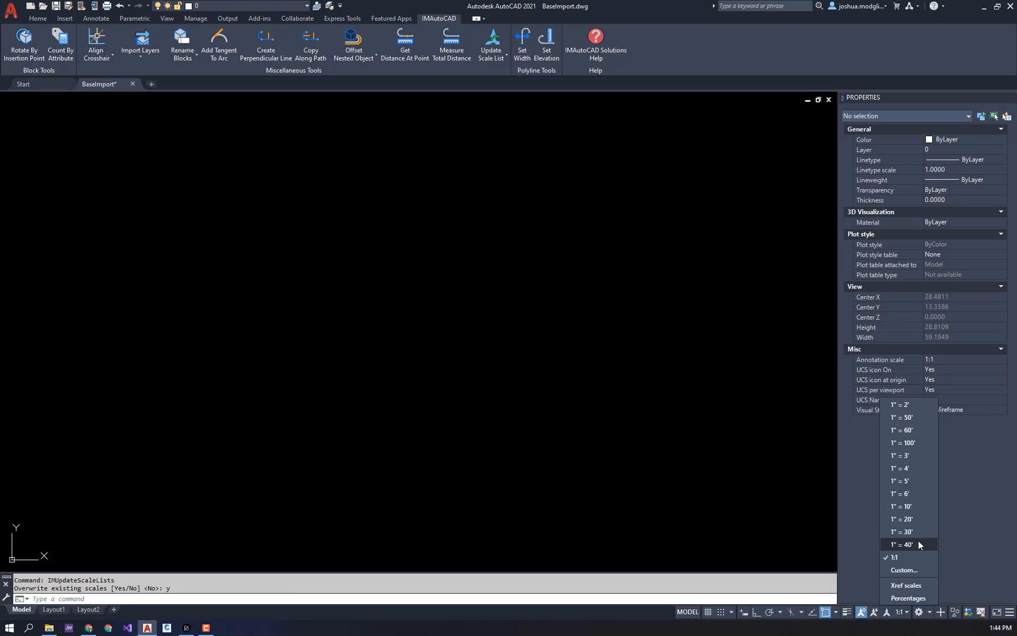
click(713, 484)
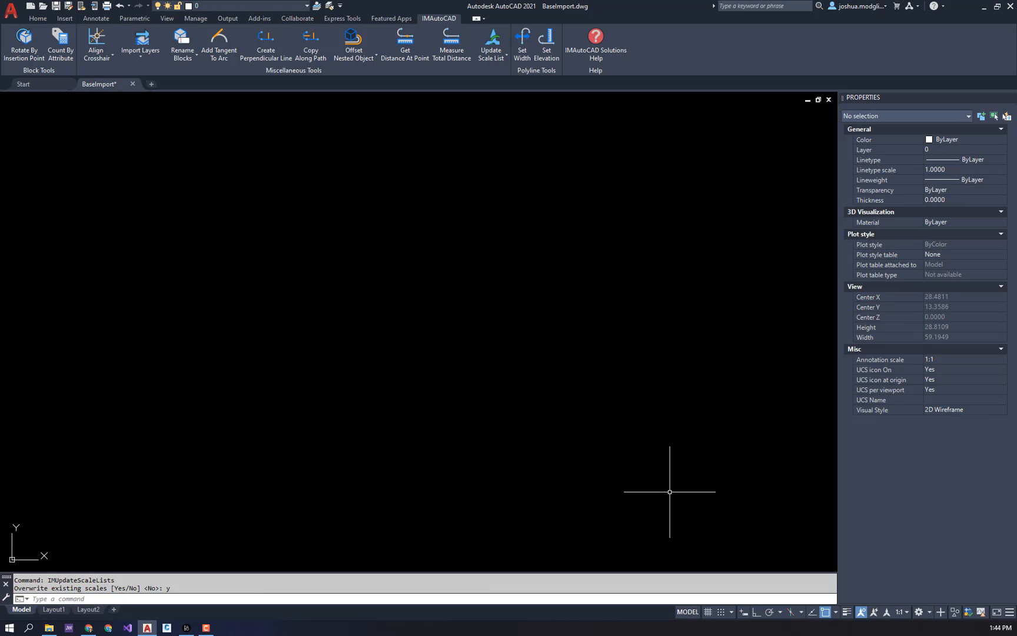
click(502, 59)
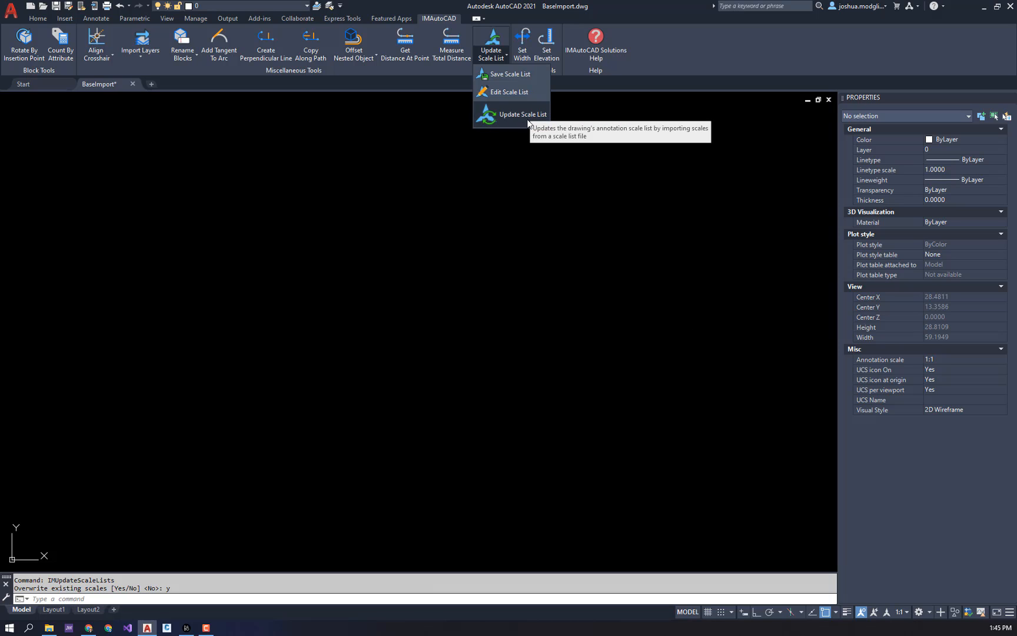
click(359, 371)
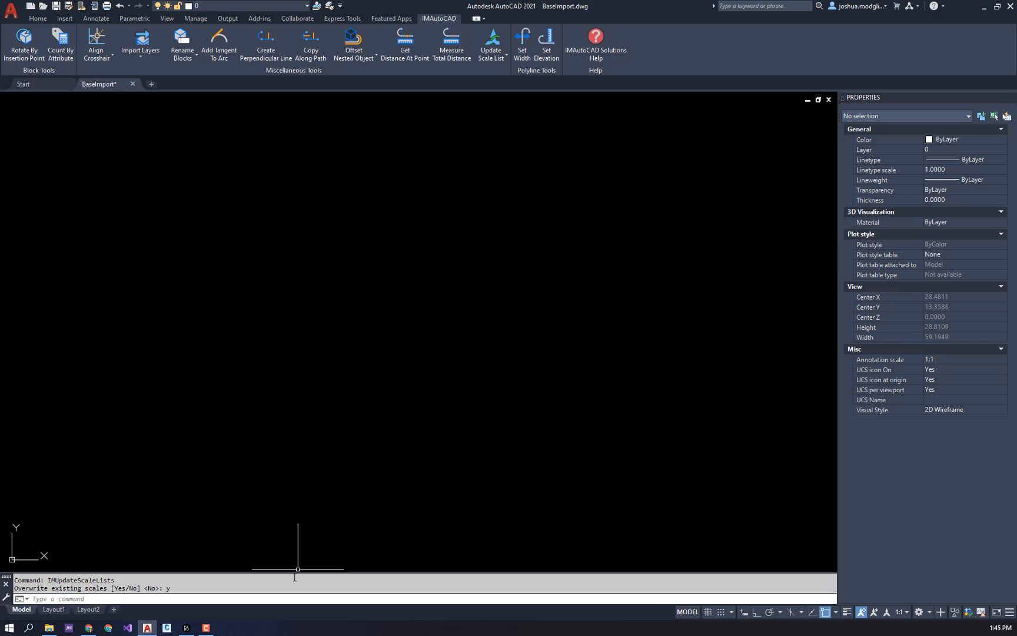